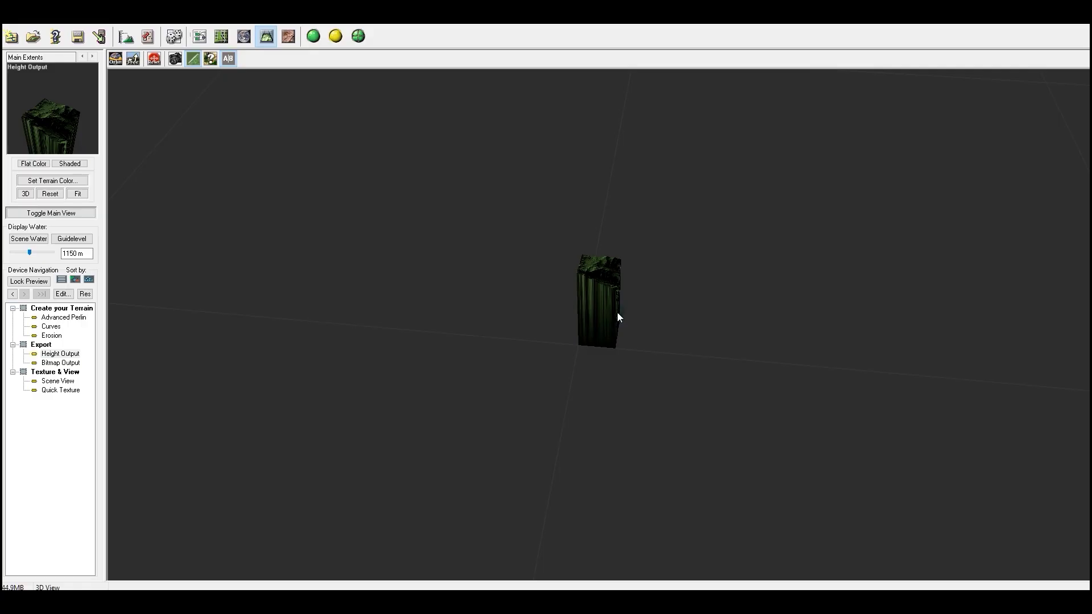
# Step: Zoom in and back out on the World Machine terrain view
pyautogui.scroll(-8, 640, 223)
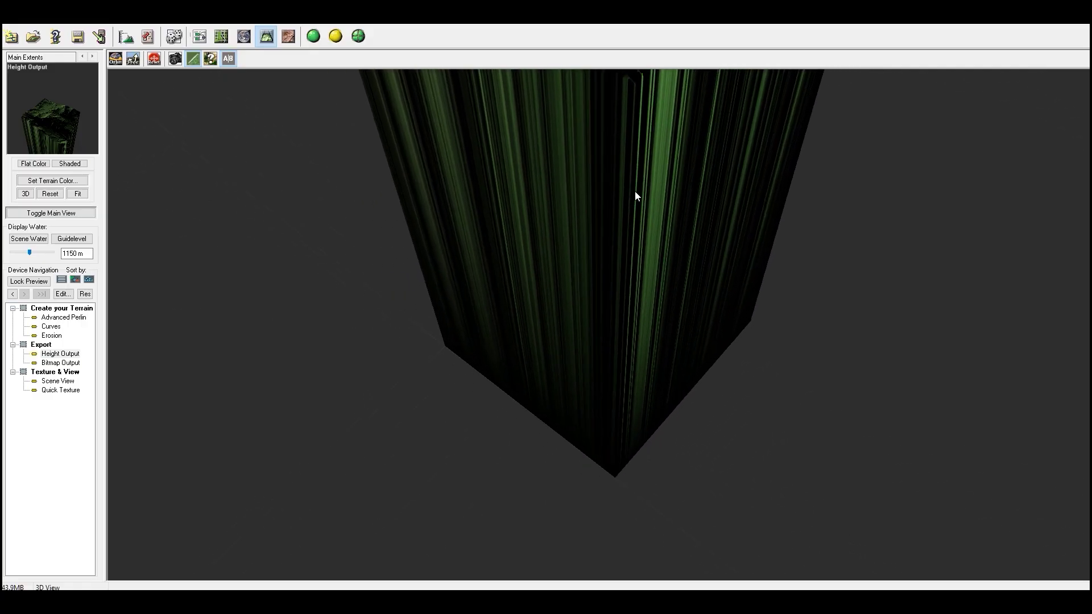
pyautogui.scroll(3, 628, 355)
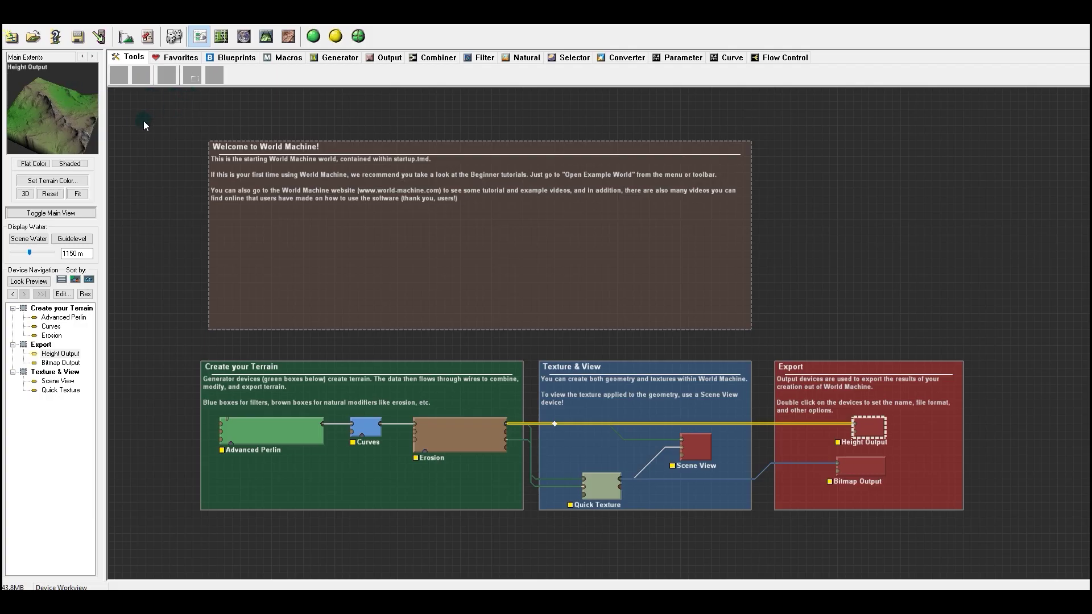
# Step: Show the generated terrain in the 3D View and orbit it to a new angle
pyautogui.click(267, 37)
pyautogui.moveTo(528, 330); pyautogui.dragTo(648, 268)
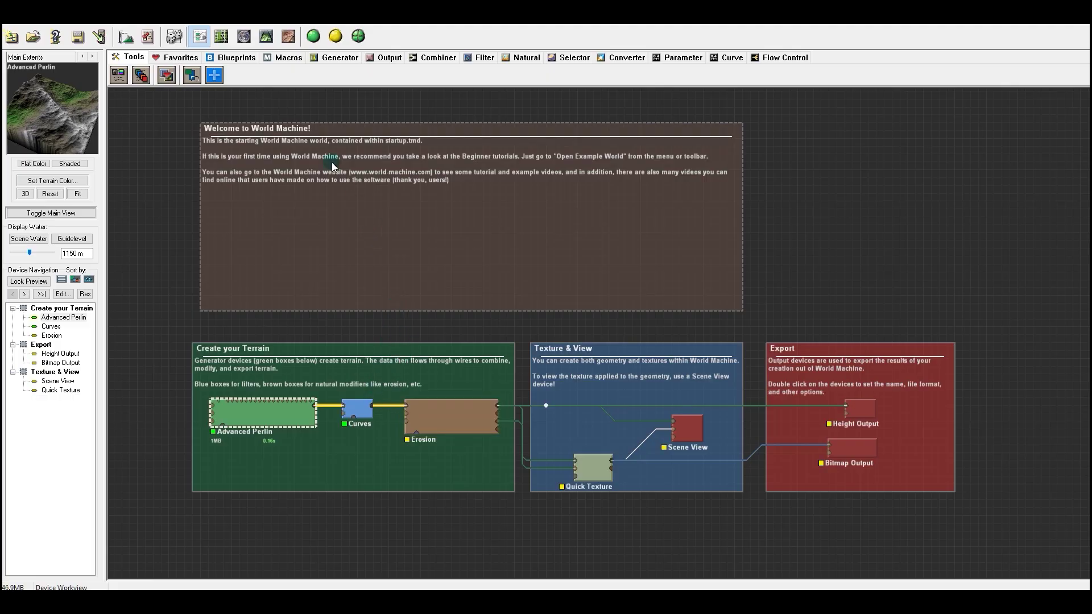
pyautogui.click(266, 36)
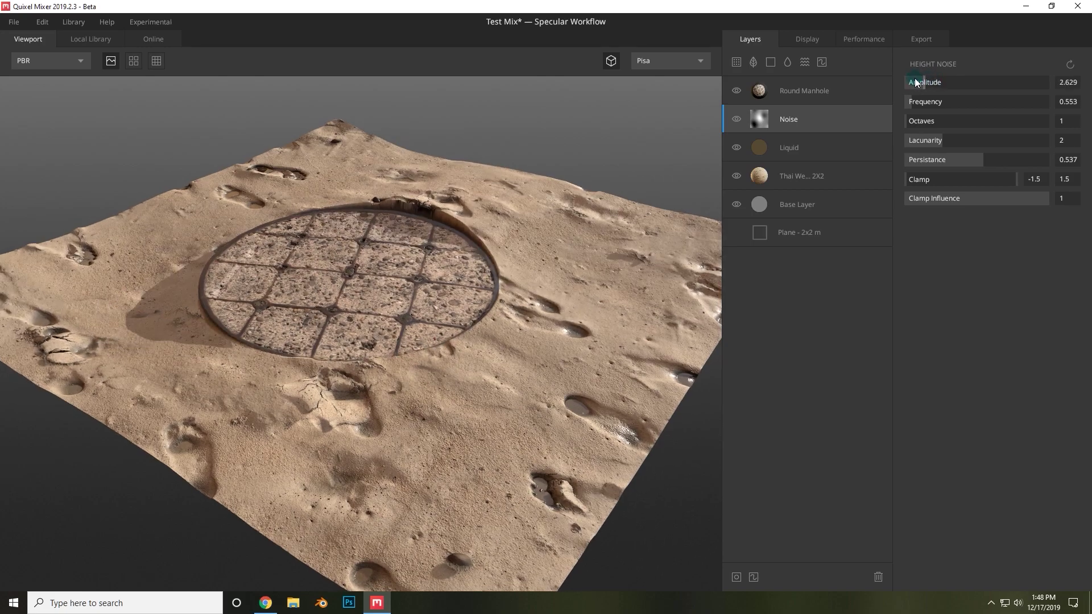
# Step: Raise the Round Manhole blend threshold to -0.199, adjust its radius, and lower noise amplitude to 2.390
pyautogui.click(828, 91)
pyautogui.moveTo(967, 104); pyautogui.dragTo(970, 104)
pyautogui.moveTo(654, 227); pyautogui.dragTo(402, 374)
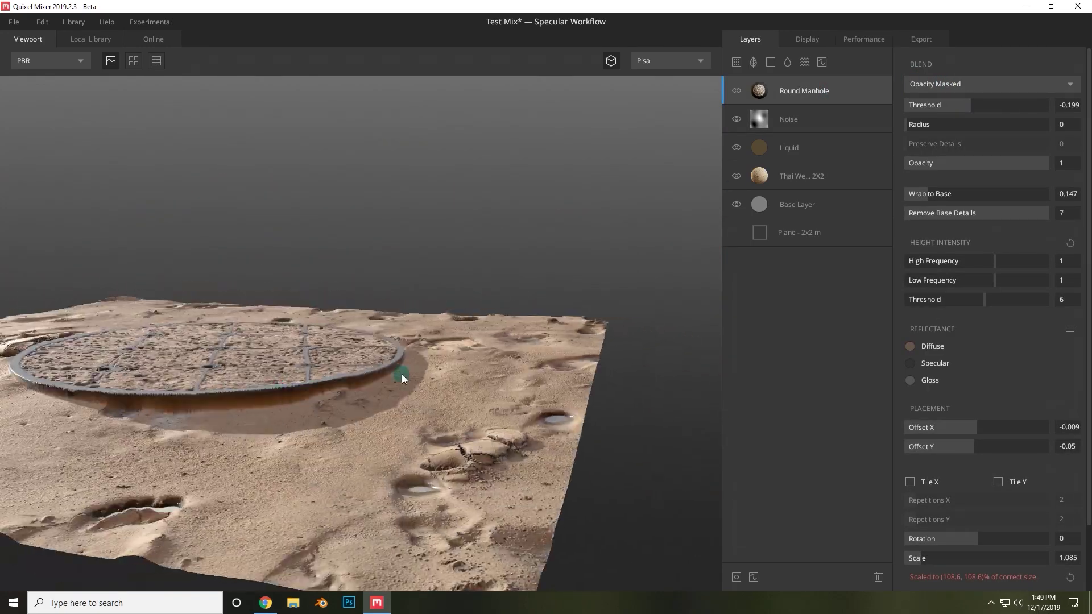
pyautogui.moveTo(1004, 122); pyautogui.dragTo(991, 122)
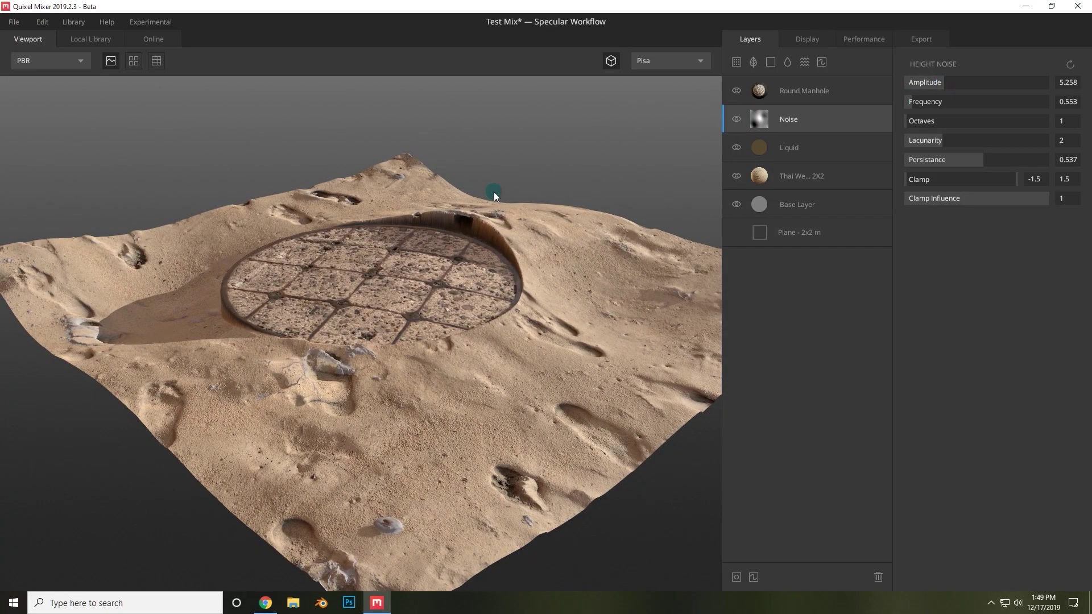
pyautogui.moveTo(495, 190); pyautogui.dragTo(370, 307)
pyautogui.moveTo(948, 81); pyautogui.dragTo(922, 81)
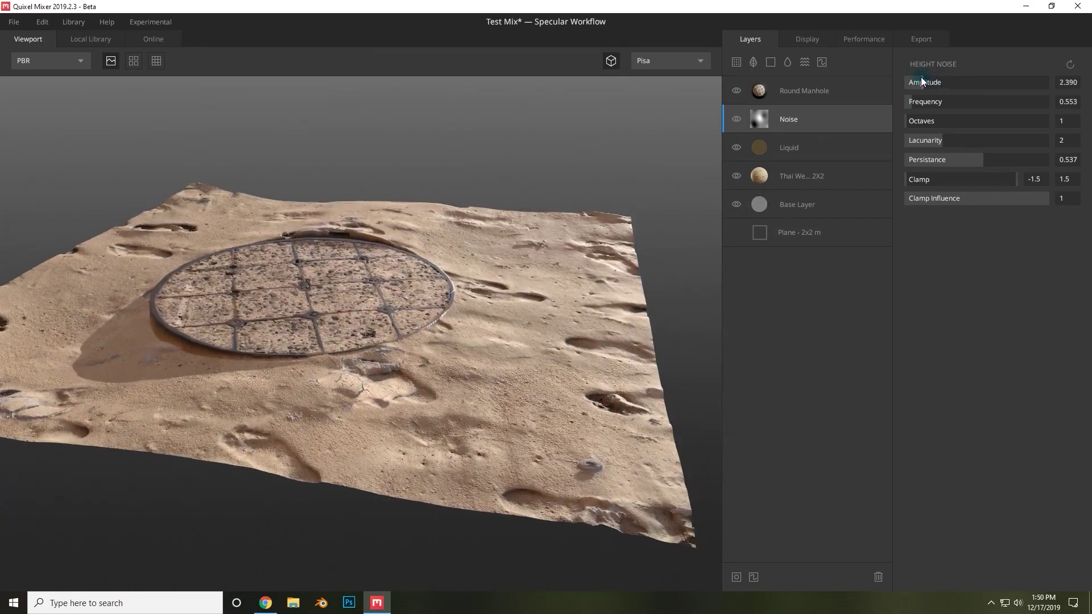
pyautogui.moveTo(589, 244); pyautogui.dragTo(432, 289)
# Step: Offset the sand texture layer to X 0.609 and shift its Offset Y
pyautogui.click(804, 91)
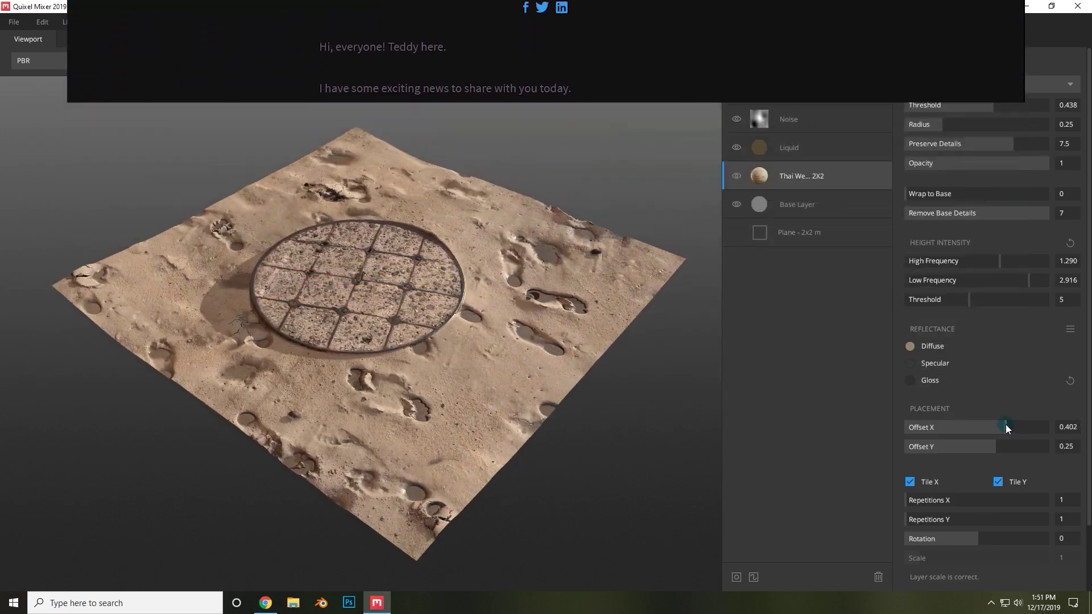
pyautogui.moveTo(1006, 424); pyautogui.dragTo(1024, 427)
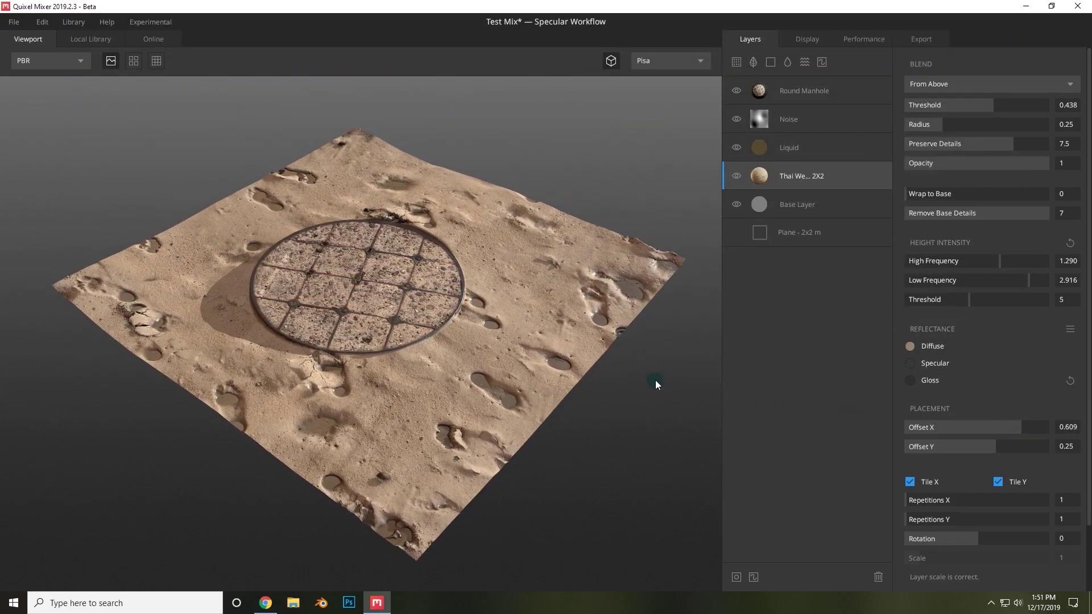
pyautogui.moveTo(541, 376); pyautogui.dragTo(374, 472)
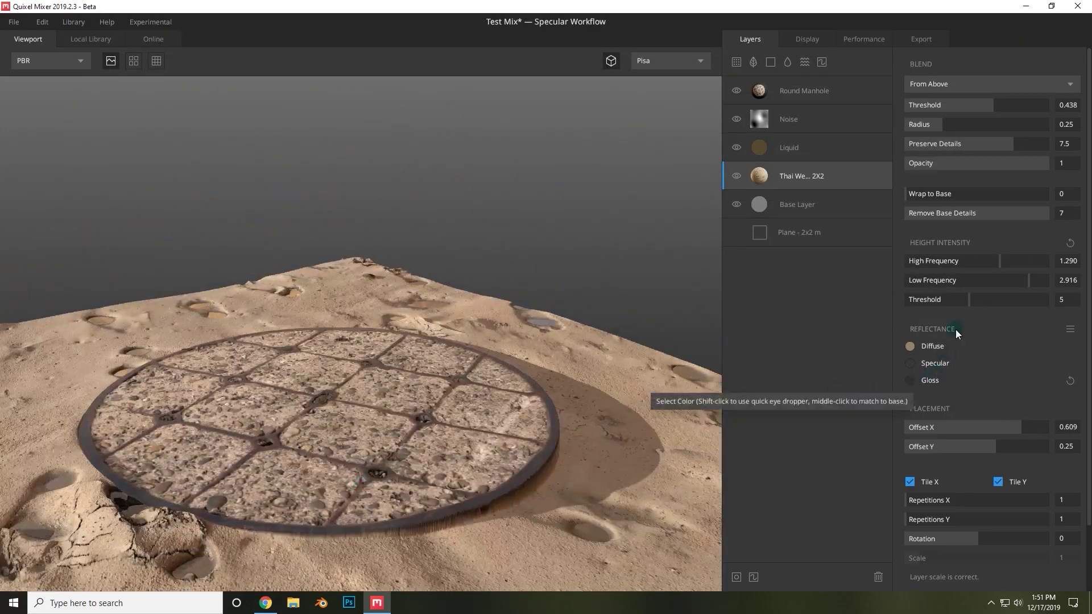
pyautogui.moveTo(988, 446); pyautogui.dragTo(974, 446)
pyautogui.scroll(-3, 518, 420)
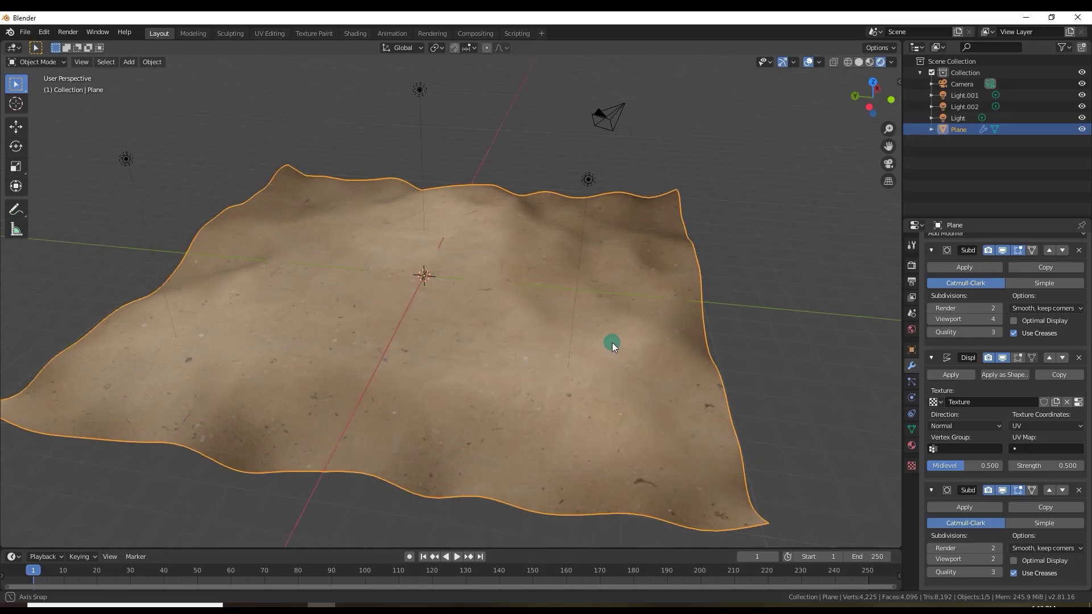
pyautogui.moveTo(613, 342); pyautogui.dragTo(571, 374, button='middle')
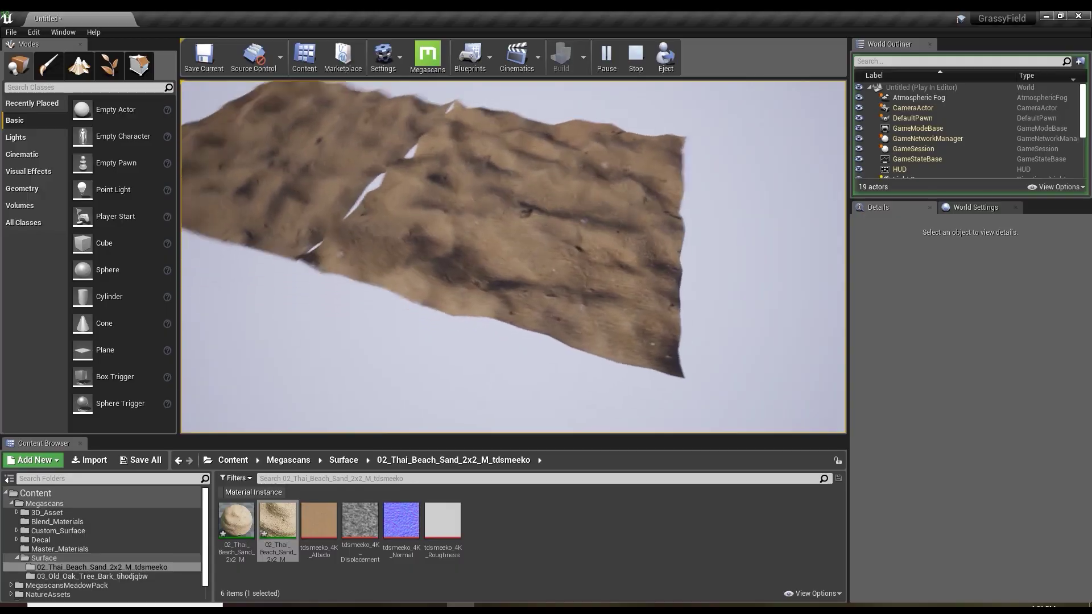
# Step: Fly the camera over the sand tile, then move through the meadow toward the tipped-over barrel
pyautogui.press('w')
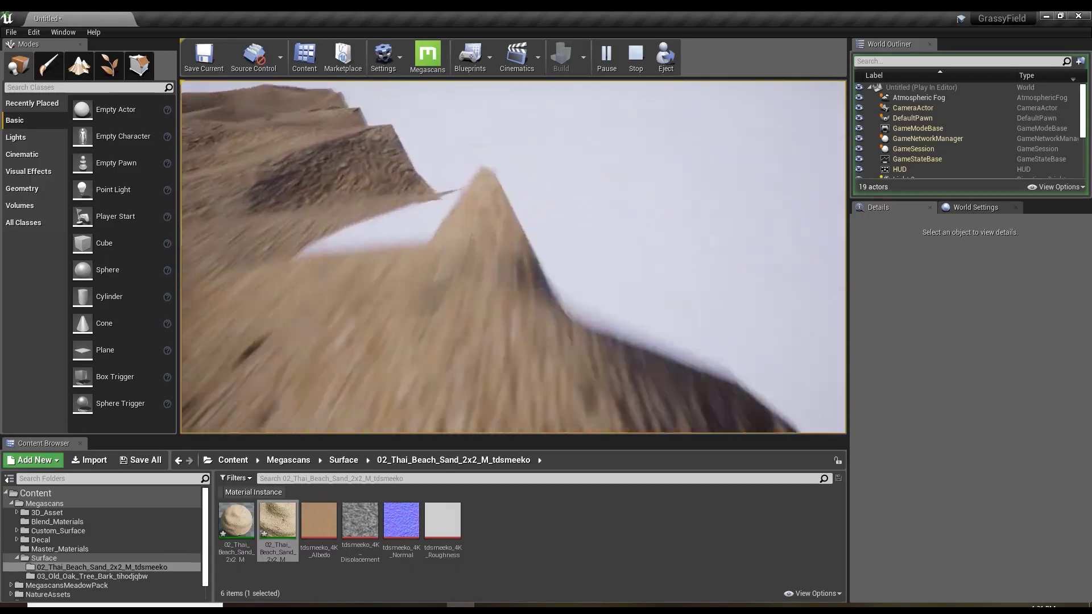
pyautogui.press('e')
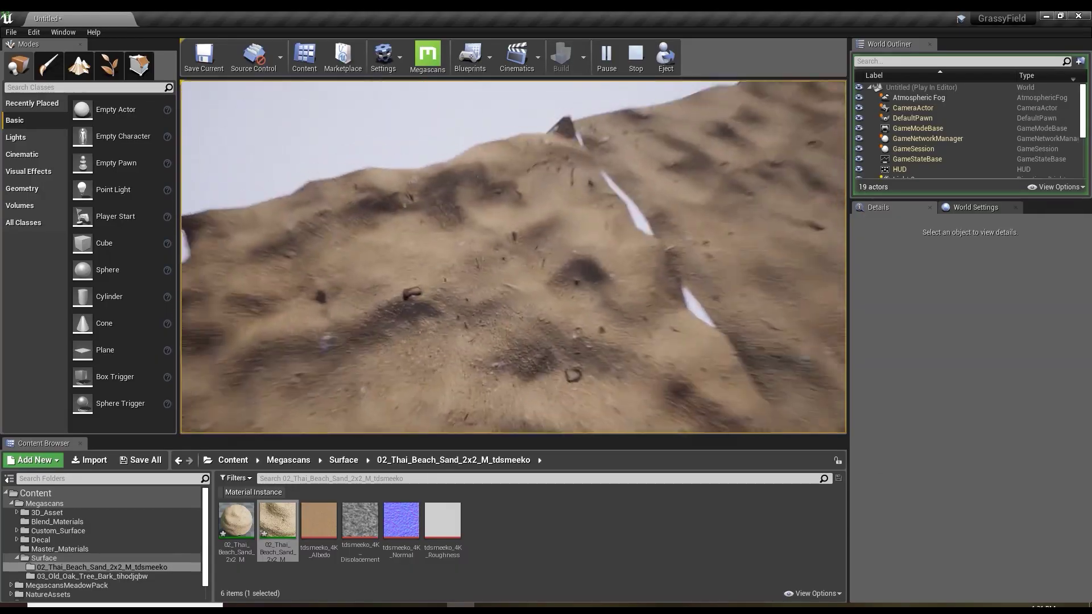
pyautogui.press('q')
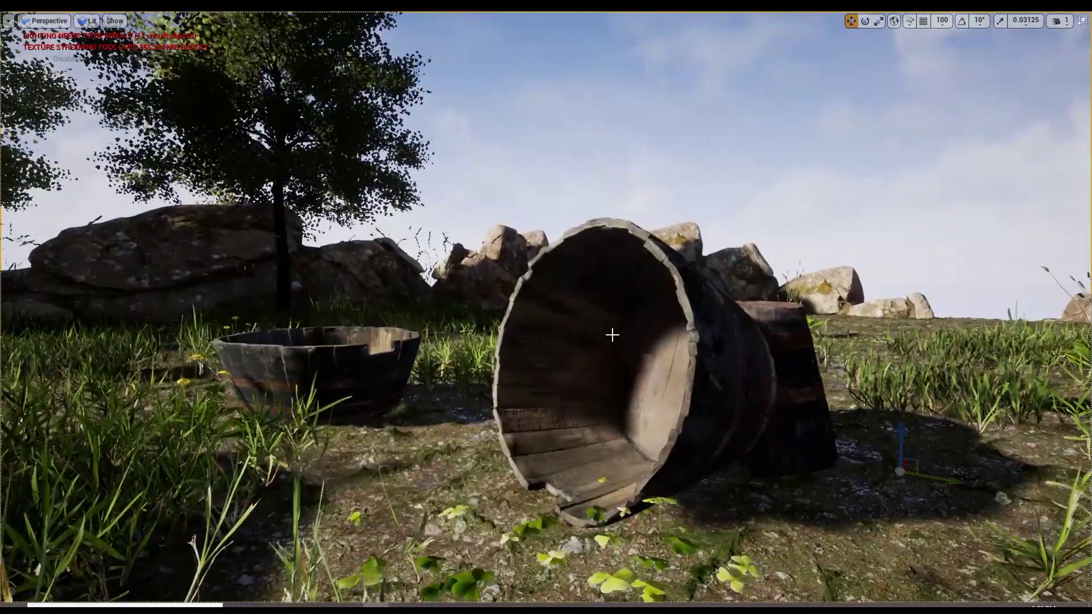
pyautogui.moveTo(613, 335); pyautogui.dragTo(640, 328, button='right')
pyautogui.moveTo(559, 366); pyautogui.dragTo(495, 371, button='right')
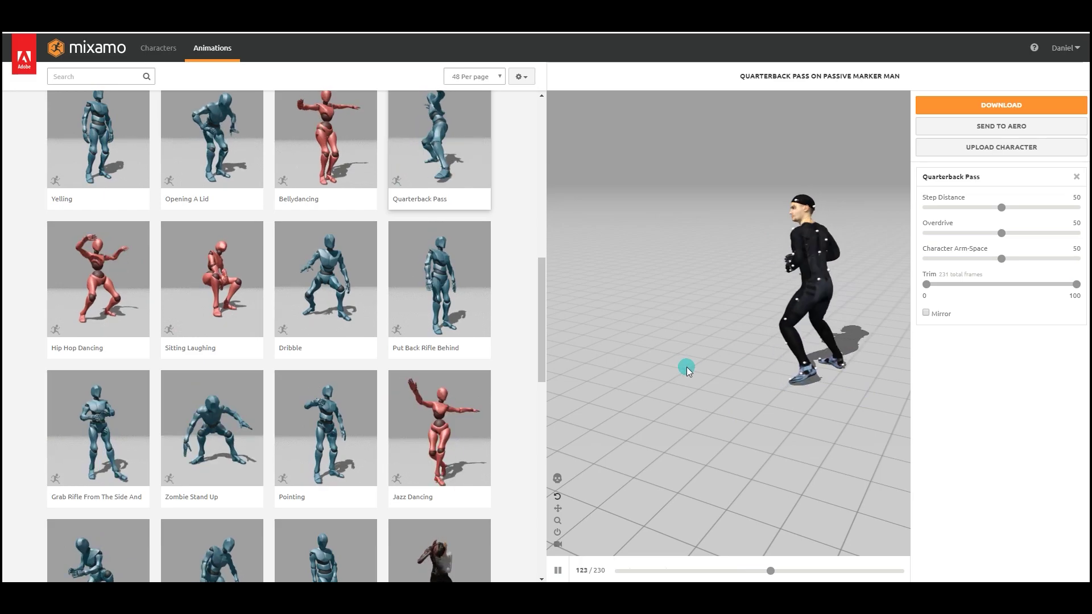
# Step: Preview Put Back Rifle Behind Shoulder, then Thriller Idle, Thriller Part 4 and Thriller Part 2
pyautogui.click(458, 294)
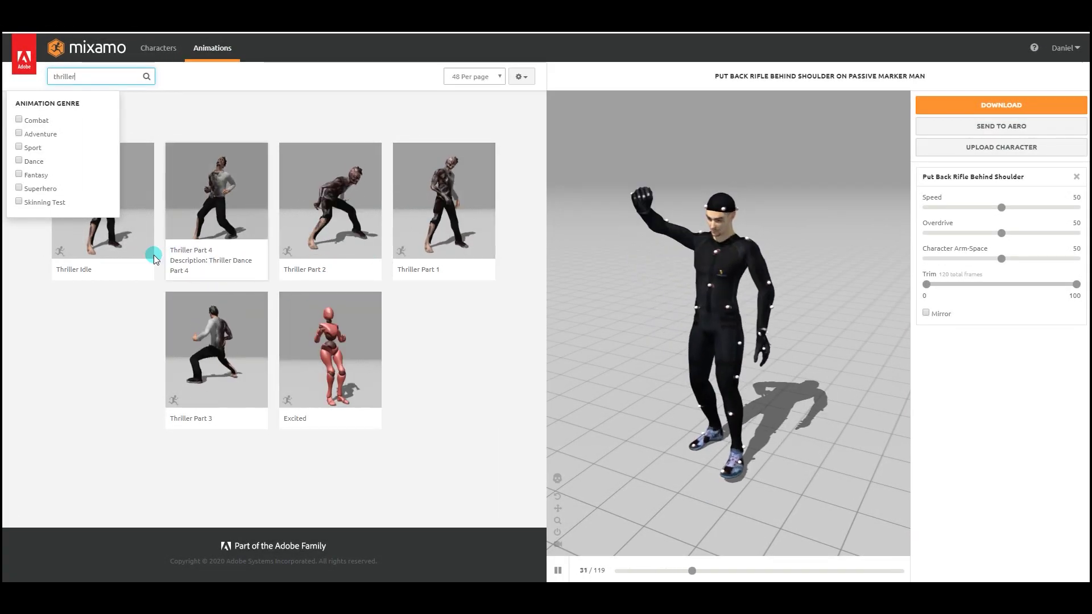
pyautogui.click(134, 249)
pyautogui.click(250, 224)
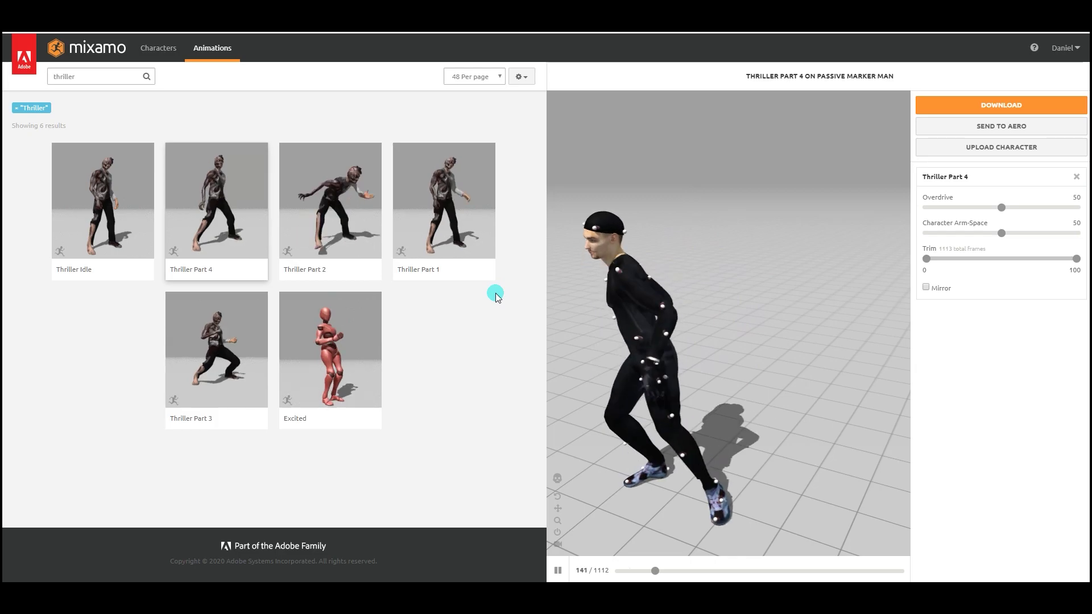
pyautogui.click(373, 215)
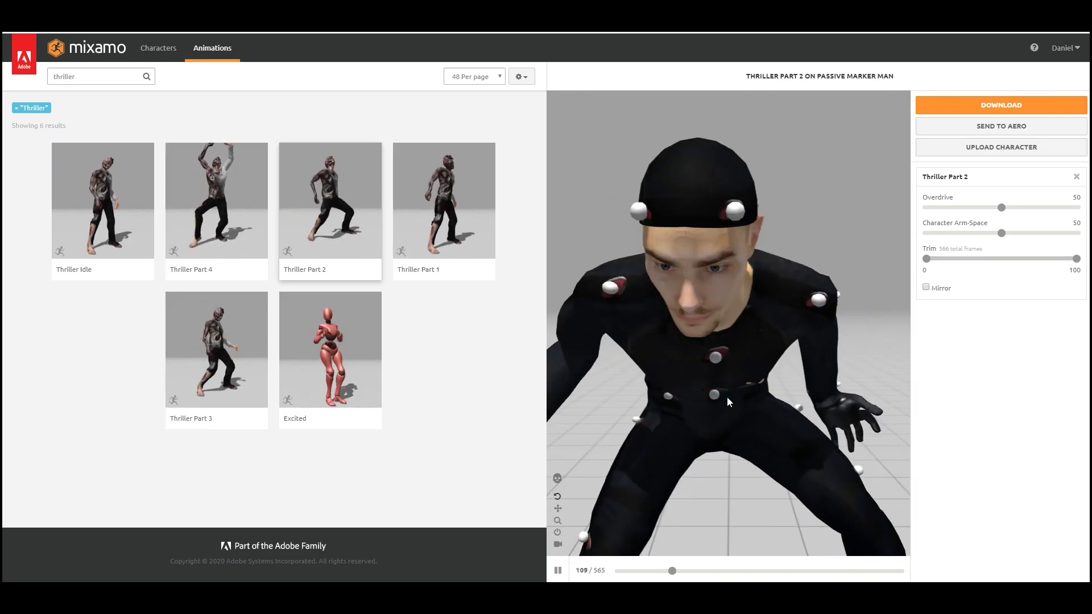
pyautogui.click(445, 290)
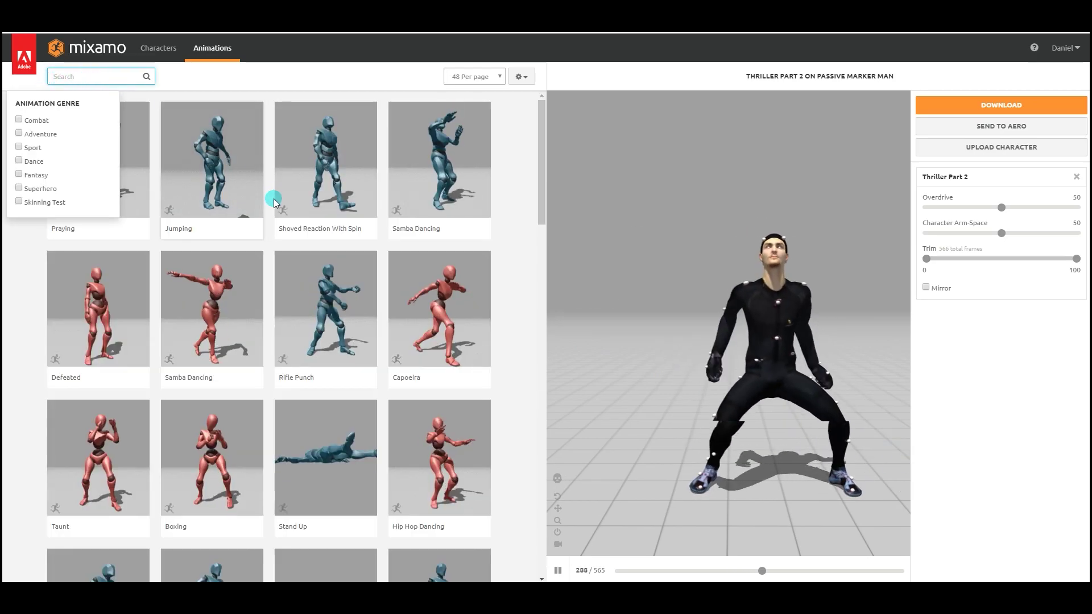
# Step: Preview the Yelling and Quarterback Pass animations, orbiting around the character
pyautogui.scroll(-7, 288, 370)
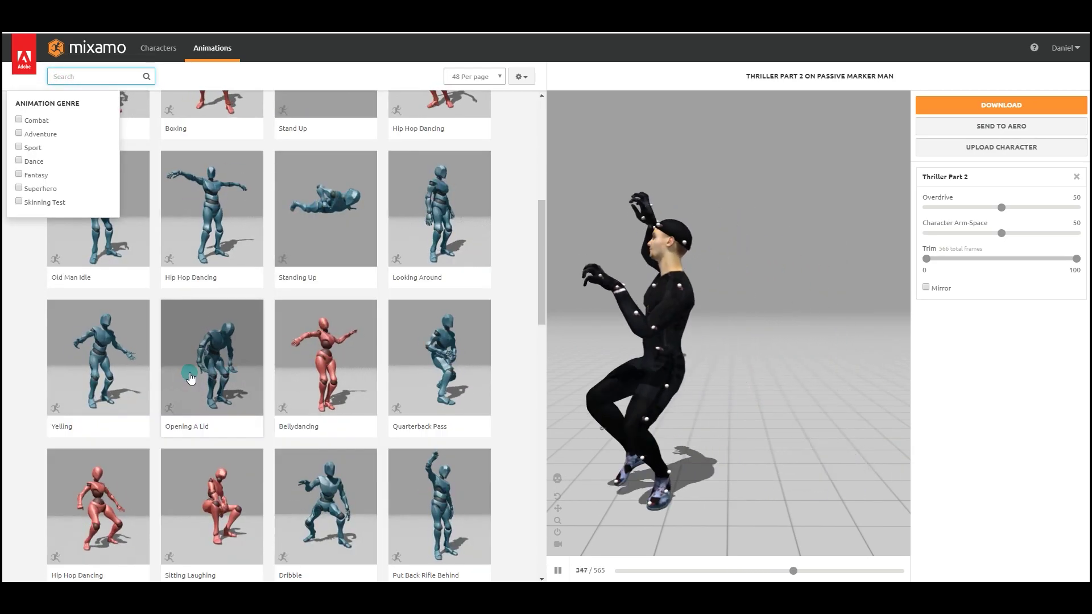
pyautogui.click(98, 364)
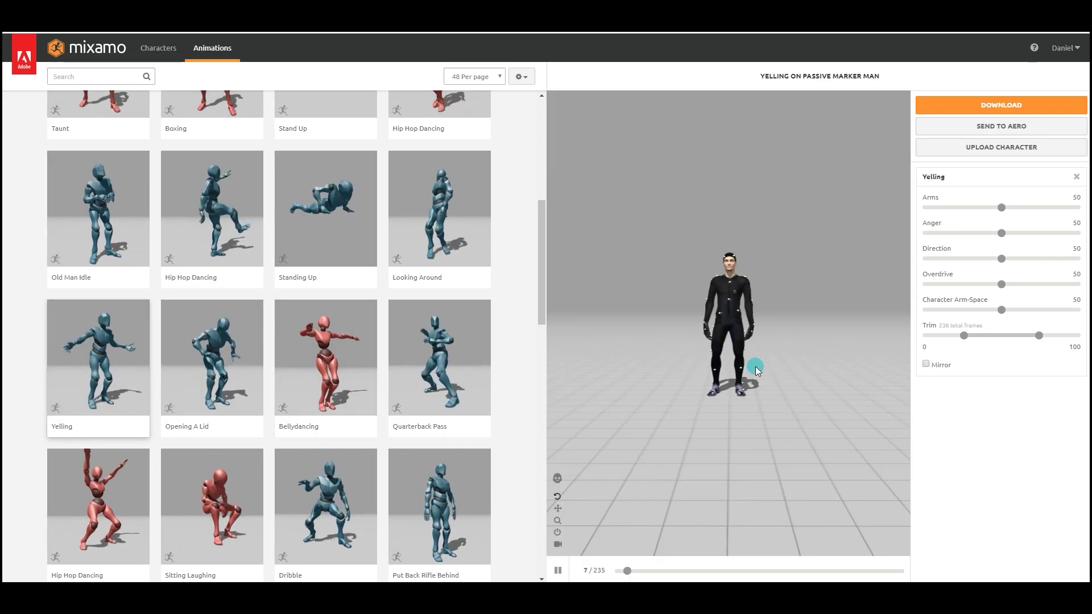
pyautogui.moveTo(763, 384); pyautogui.dragTo(656, 364)
pyautogui.click(449, 424)
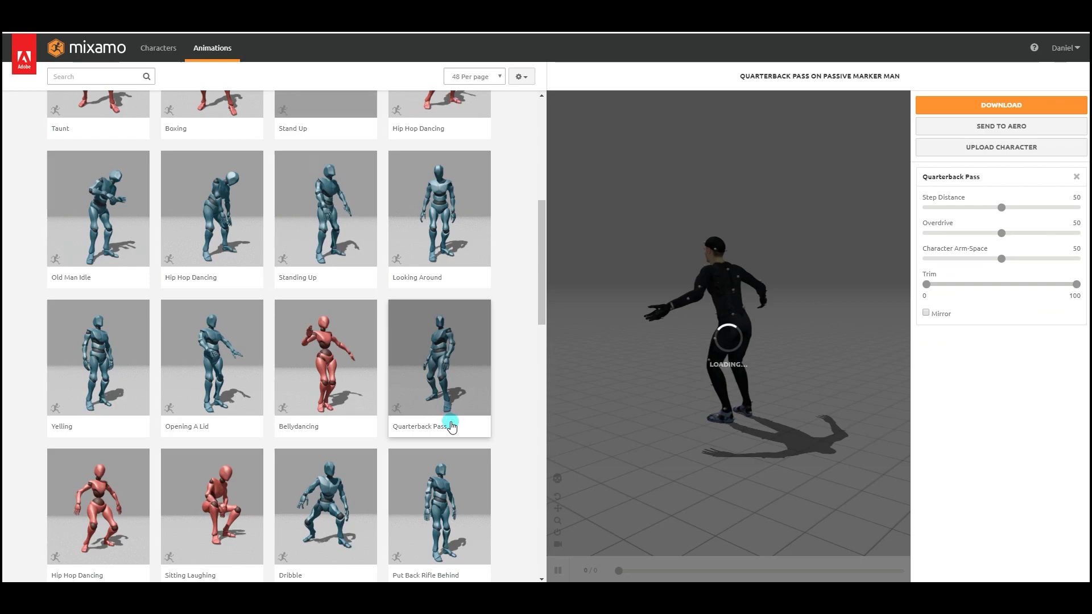
pyautogui.moveTo(669, 380); pyautogui.dragTo(769, 367)
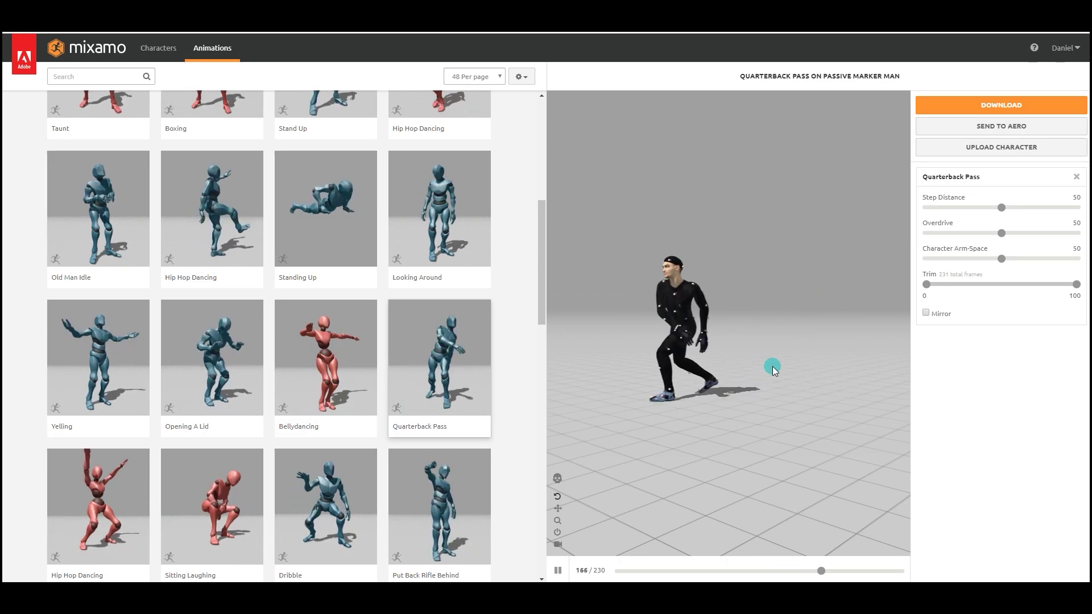
# Step: Preview Jazz Dancing, Zombie Stand Up, Pistol Idle and Grenade Throw on the marker-man character
pyautogui.scroll(-4, 433, 447)
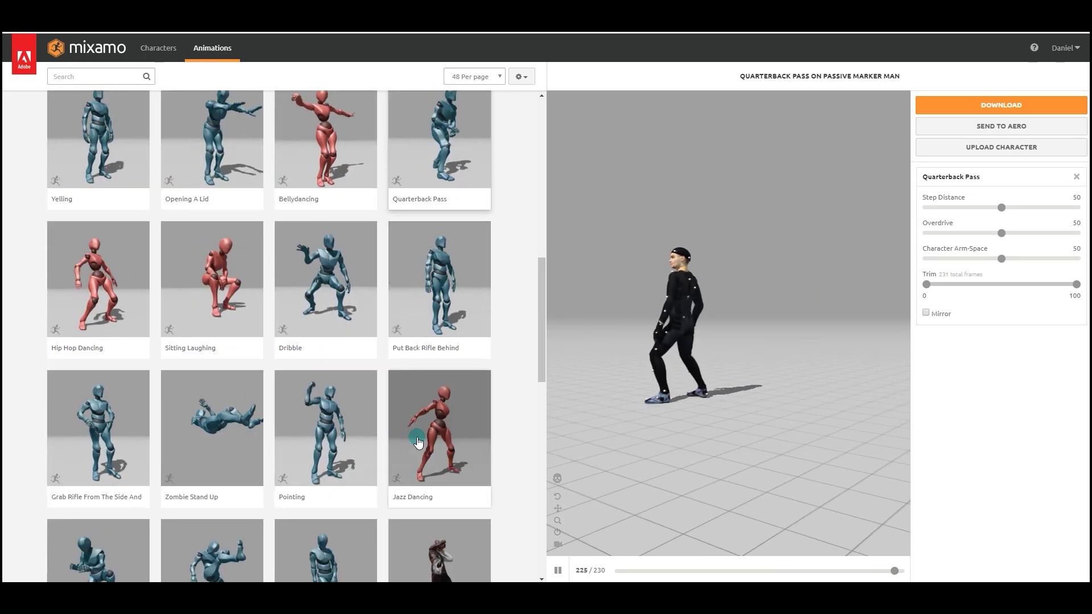
pyautogui.click(418, 442)
pyautogui.click(753, 377)
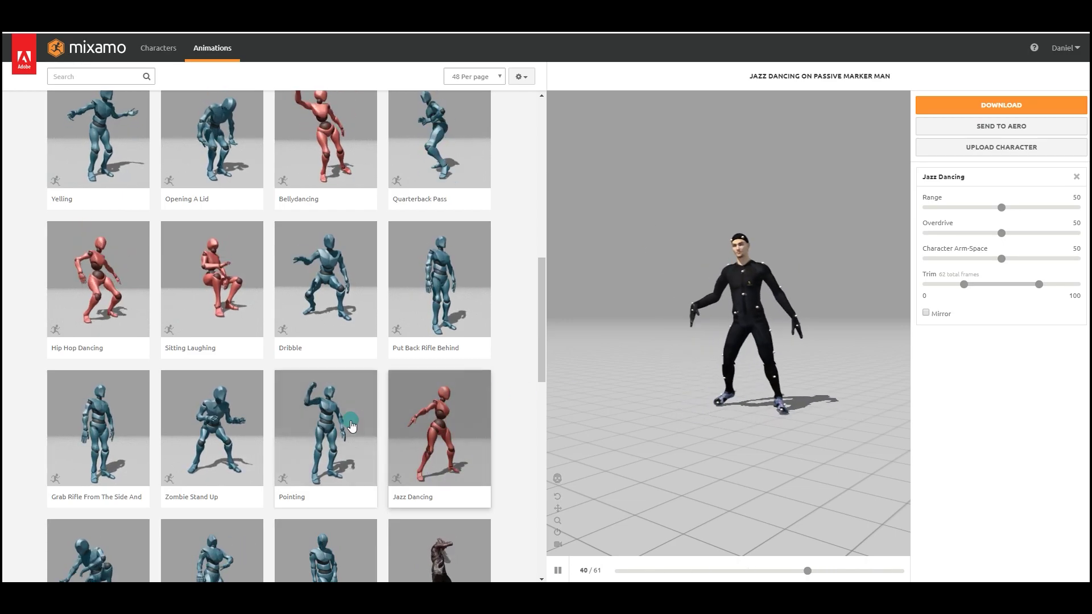
pyautogui.click(202, 437)
pyautogui.click(473, 407)
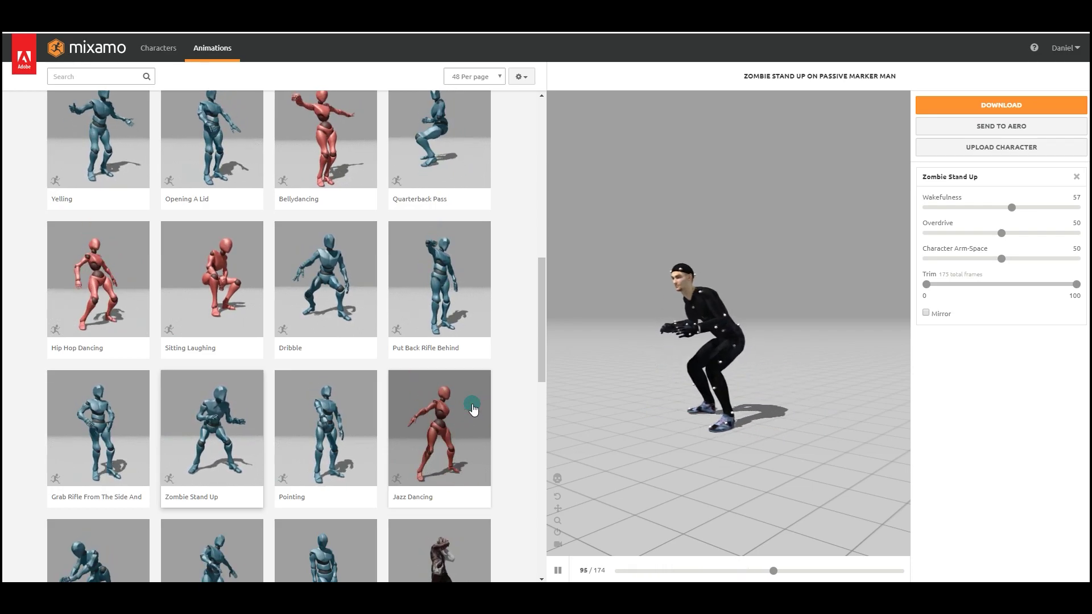
pyautogui.scroll(-6, 472, 407)
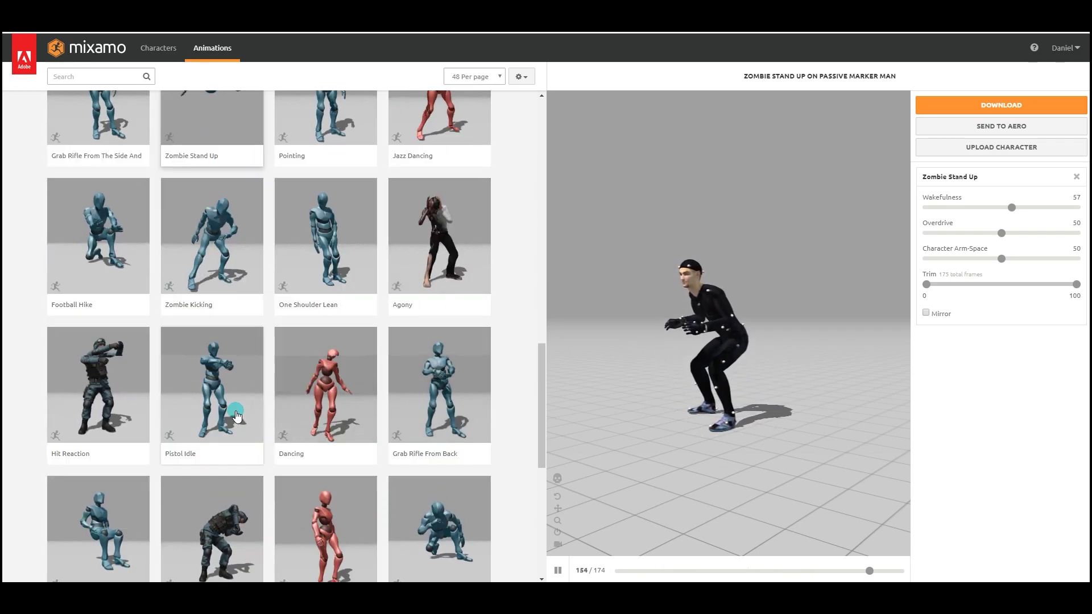
pyautogui.click(237, 417)
pyautogui.click(371, 435)
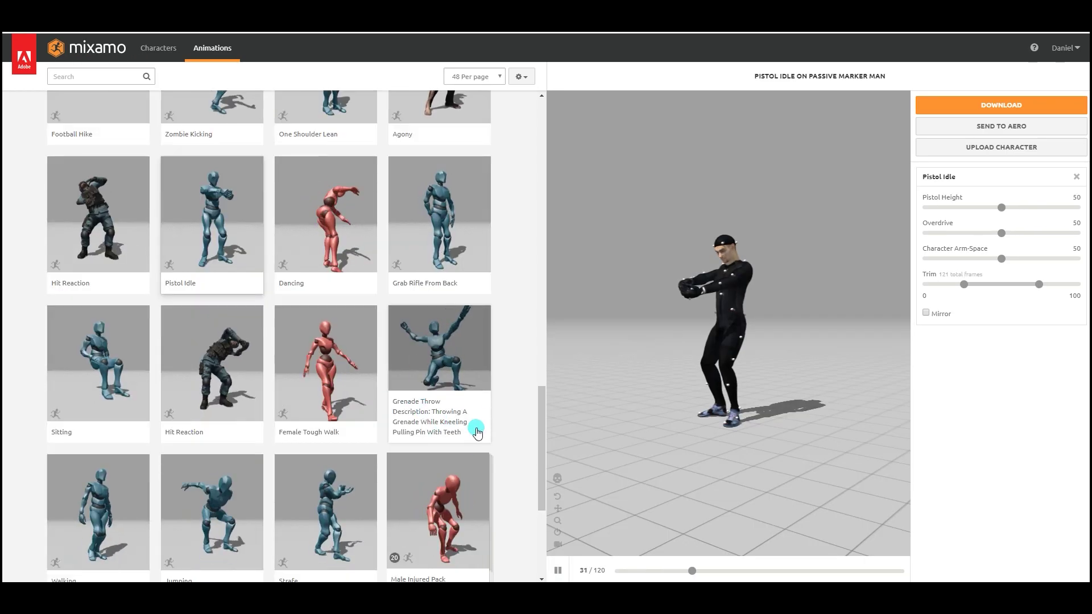
pyautogui.click(481, 397)
pyautogui.click(670, 407)
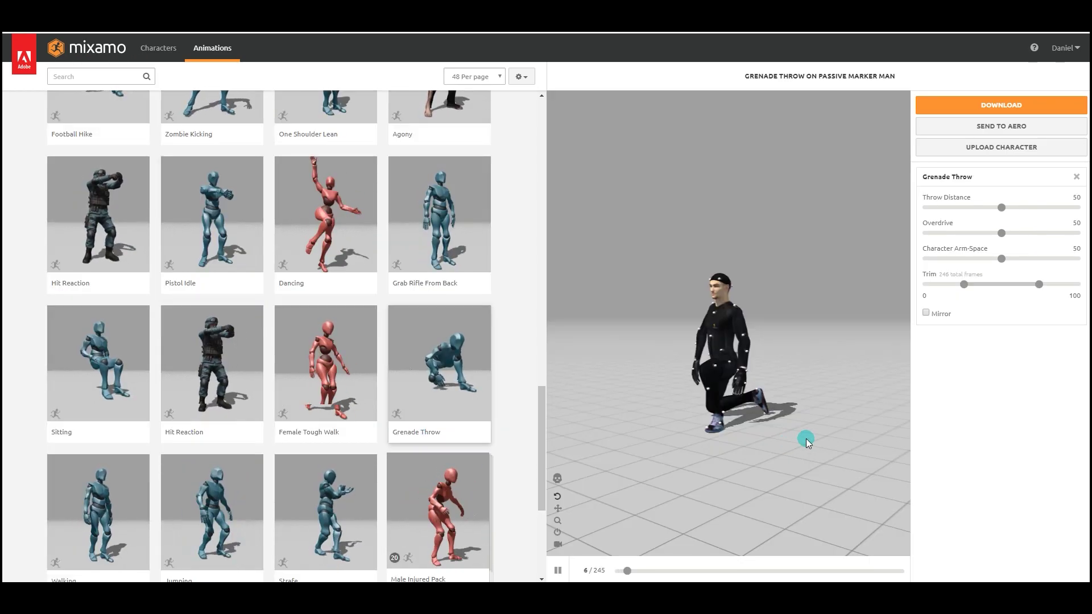